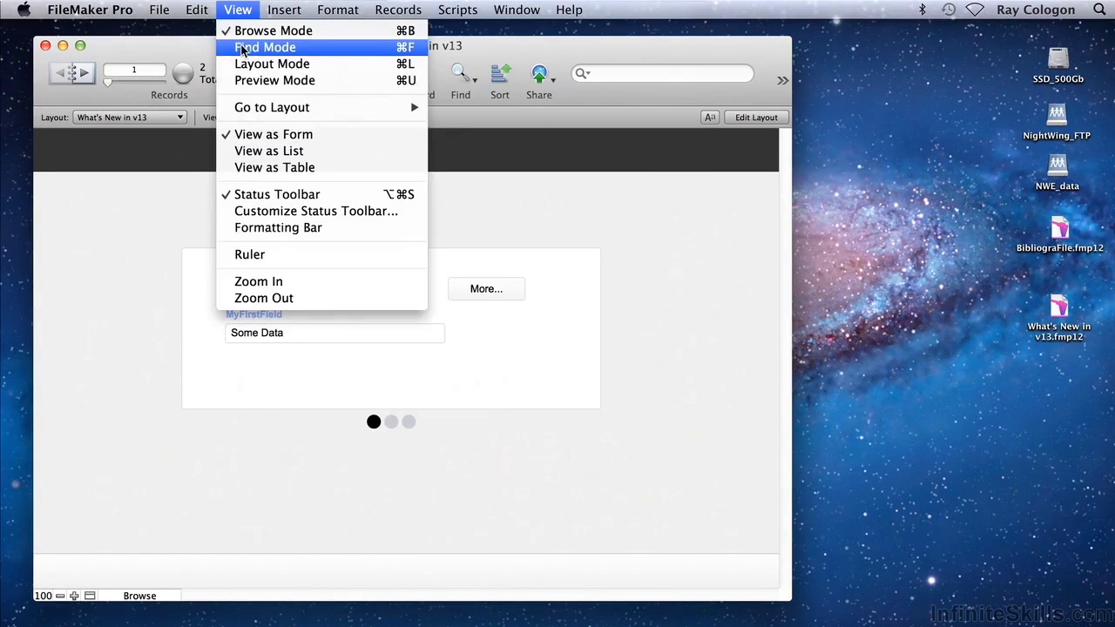
# Step: Switch the What's New in v13 layout to Layout mode and show the Inspector
pyautogui.click(248, 67)
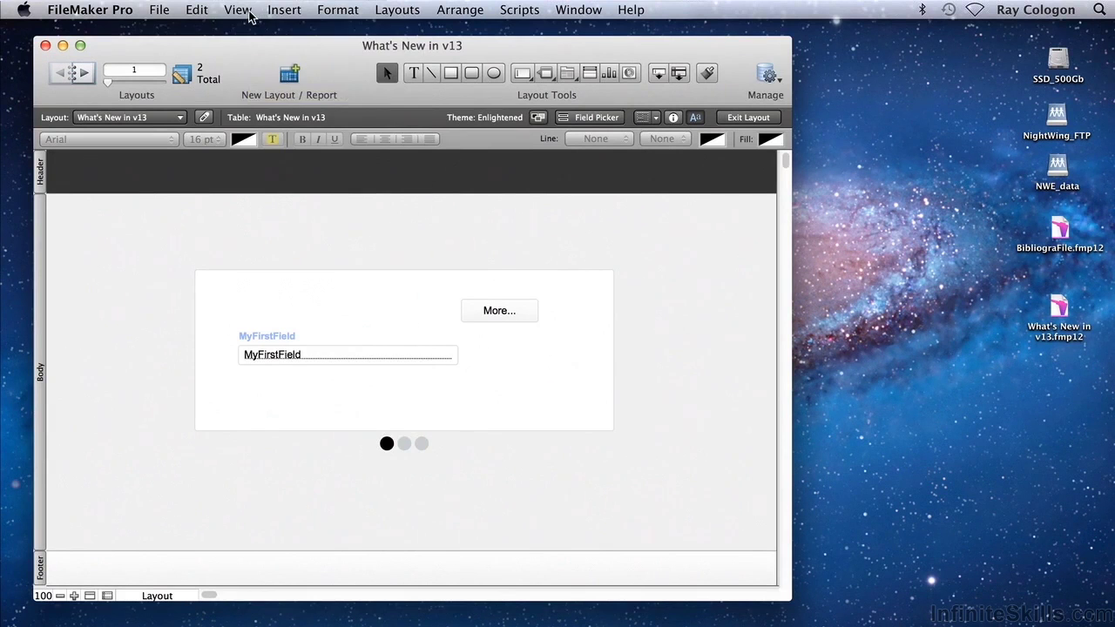
pyautogui.click(250, 12)
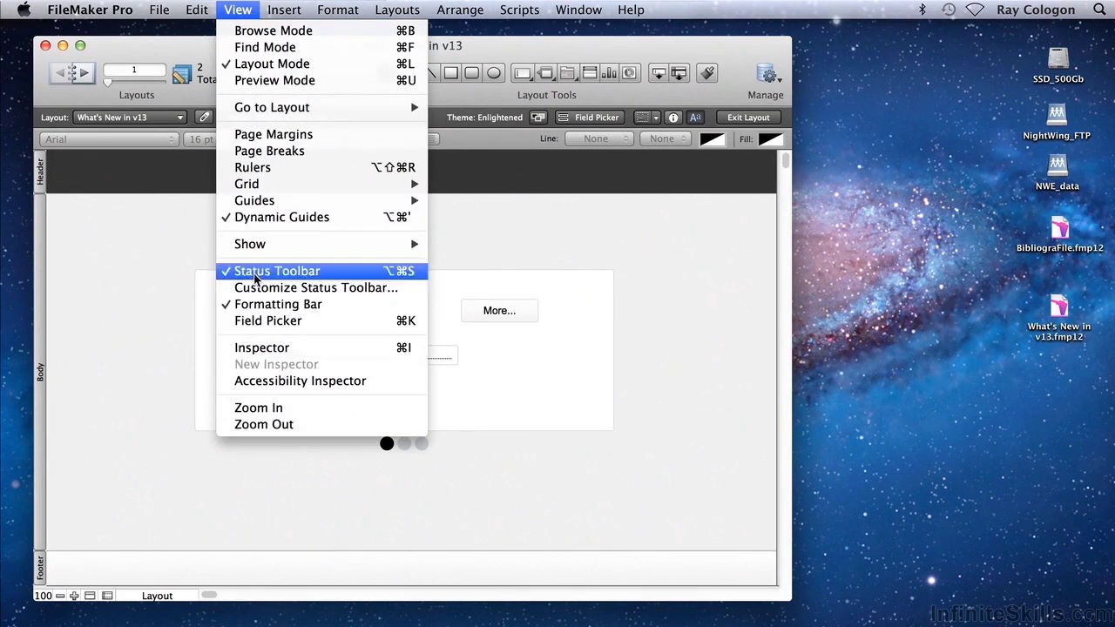
pyautogui.click(263, 350)
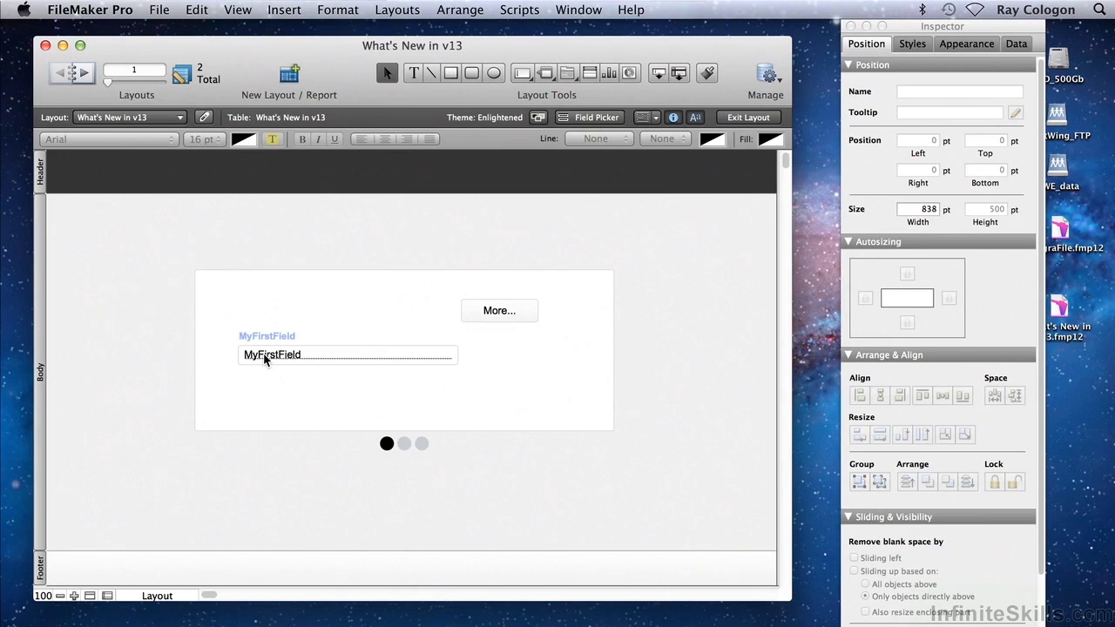
# Step: Select the MyFirstField field and show its Appearance settings in the Inspector
pyautogui.click(263, 353)
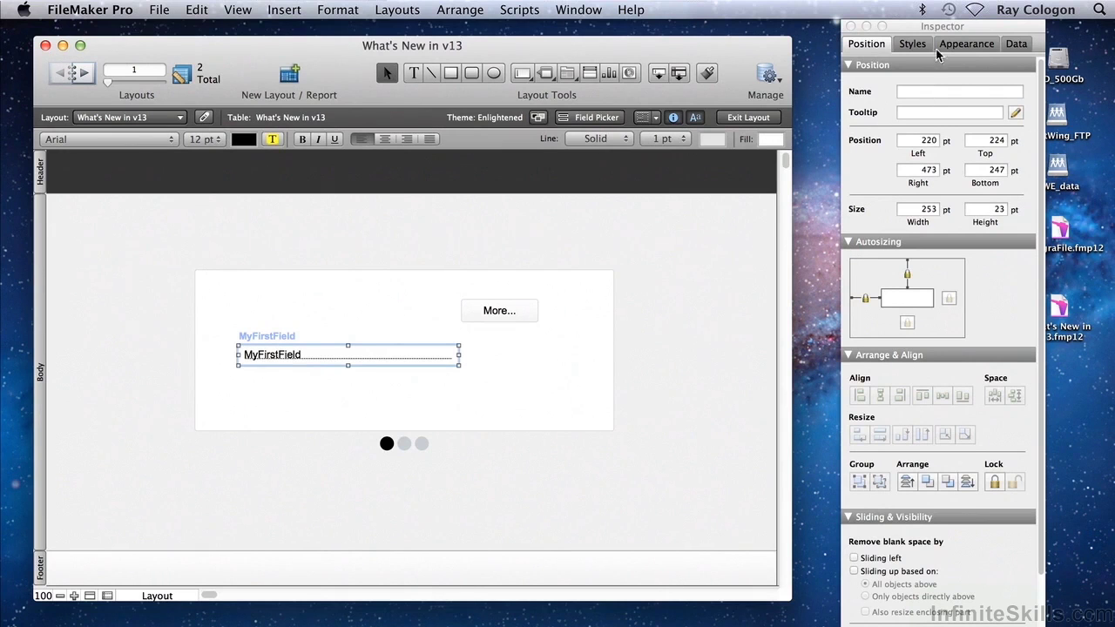
pyautogui.click(965, 46)
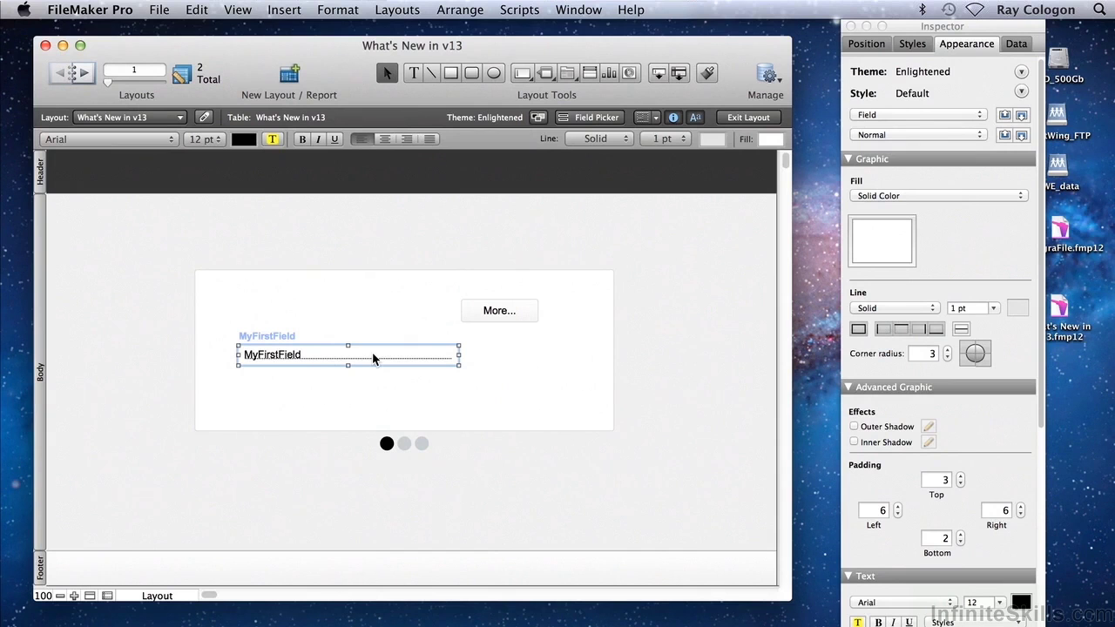
# Step: Review the field's style and state options, then open the slide control's Slide Control Setup
pyautogui.click(903, 114)
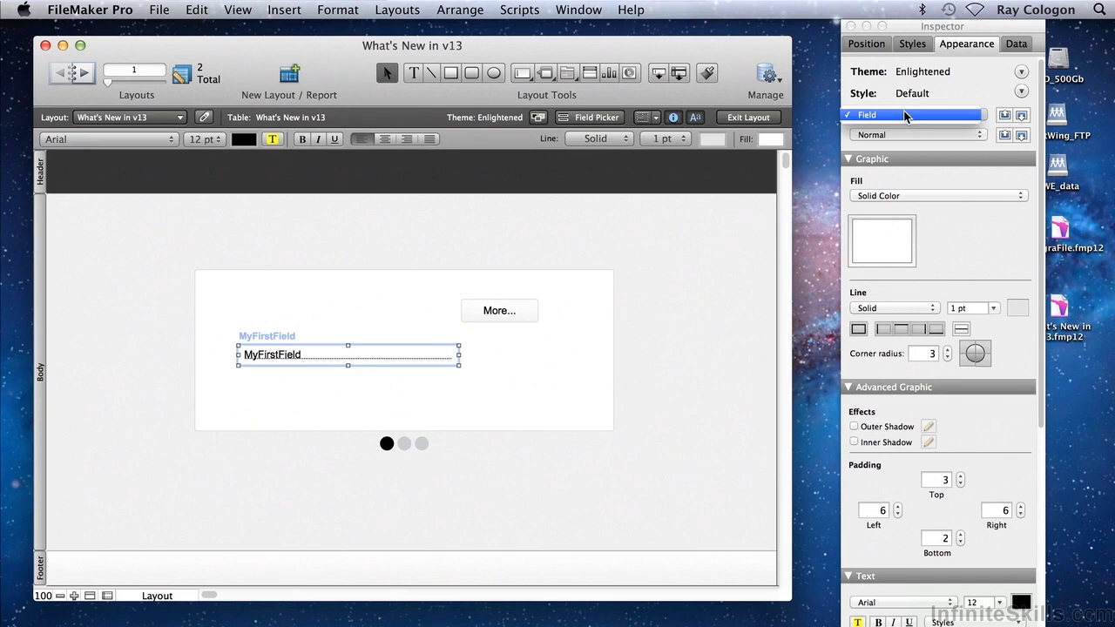
pyautogui.click(900, 113)
pyautogui.click(893, 135)
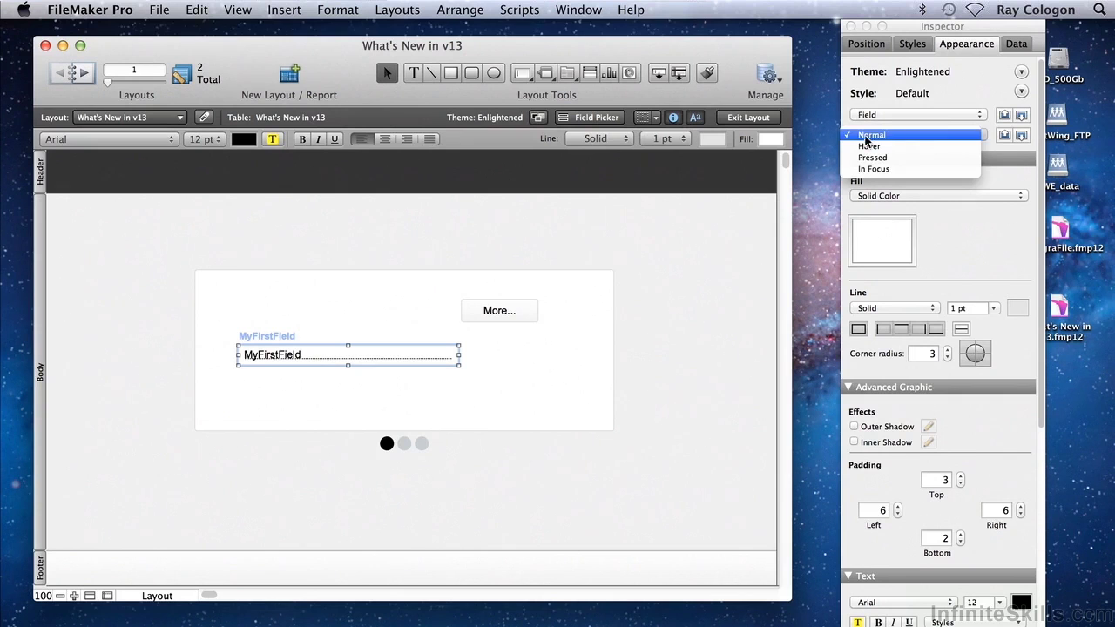
pyautogui.click(595, 309)
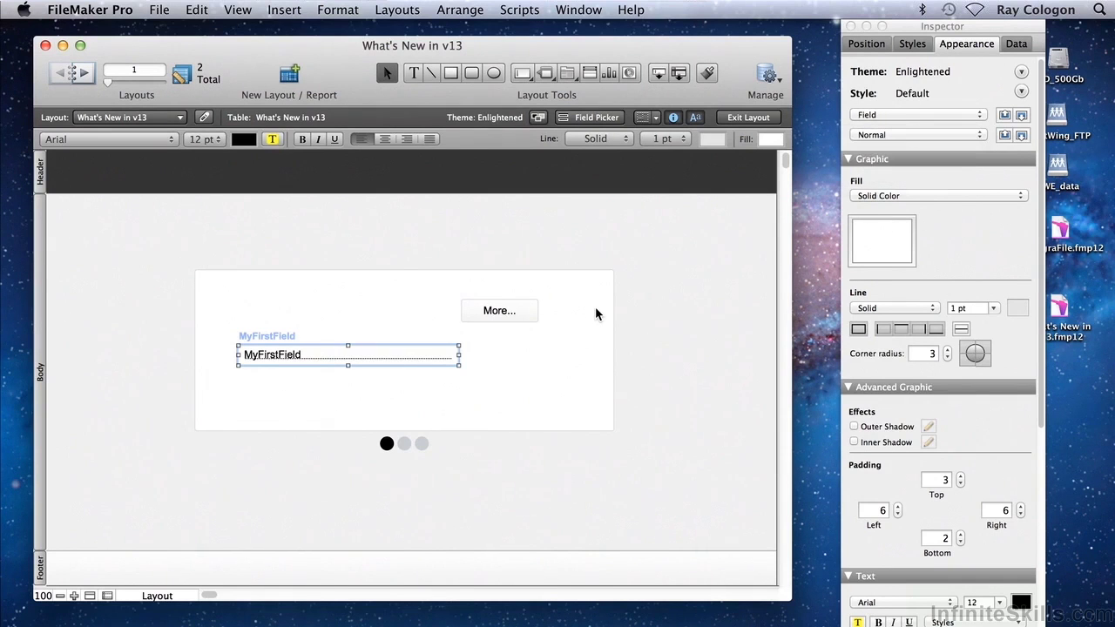
pyautogui.doubleClick(596, 309)
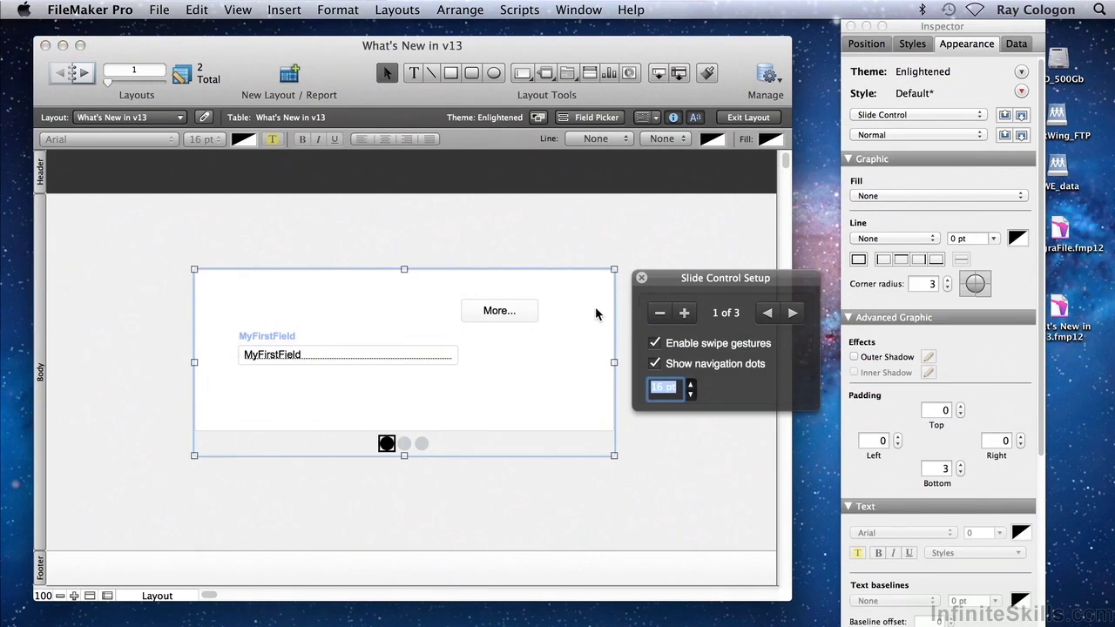
# Step: Check the slide control's styled part and state options in the Inspector
pyautogui.click(922, 118)
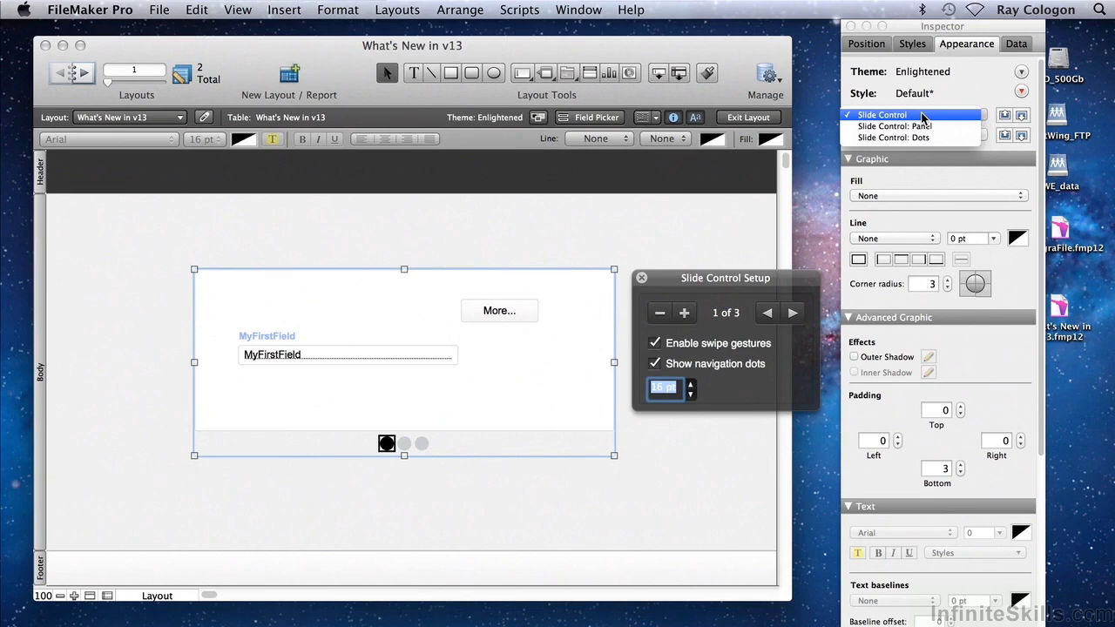
pyautogui.click(922, 116)
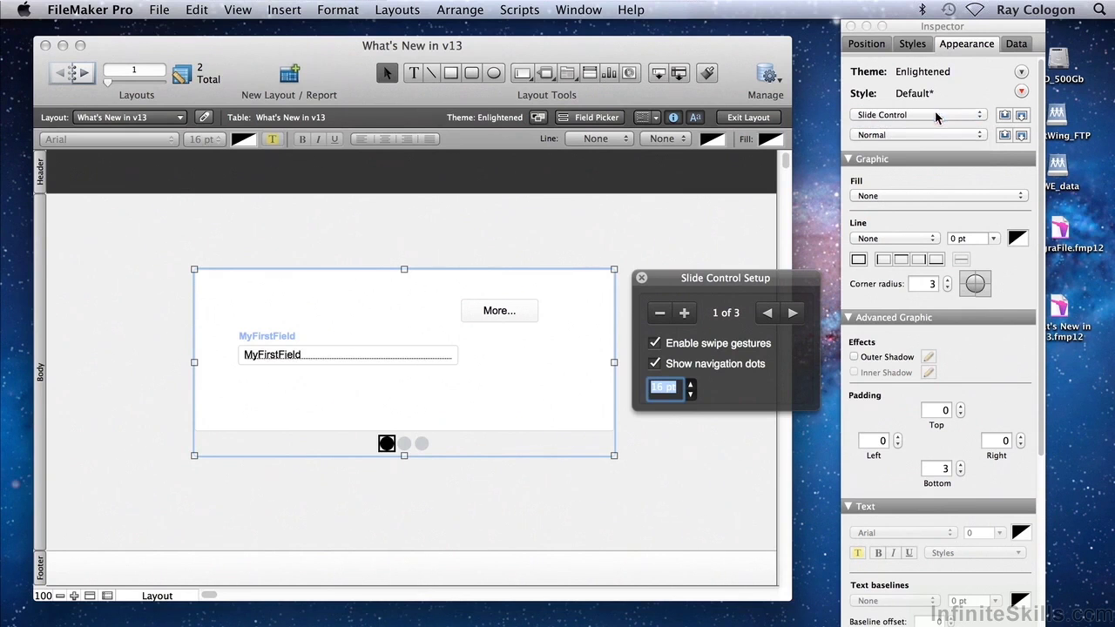
pyautogui.click(911, 136)
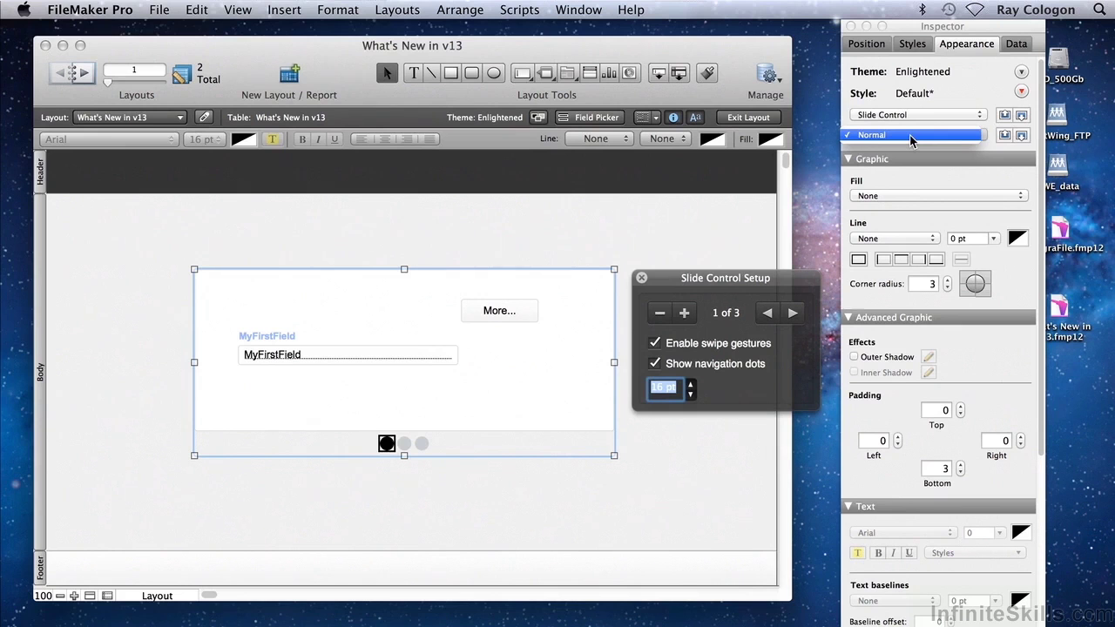
pyautogui.click(911, 137)
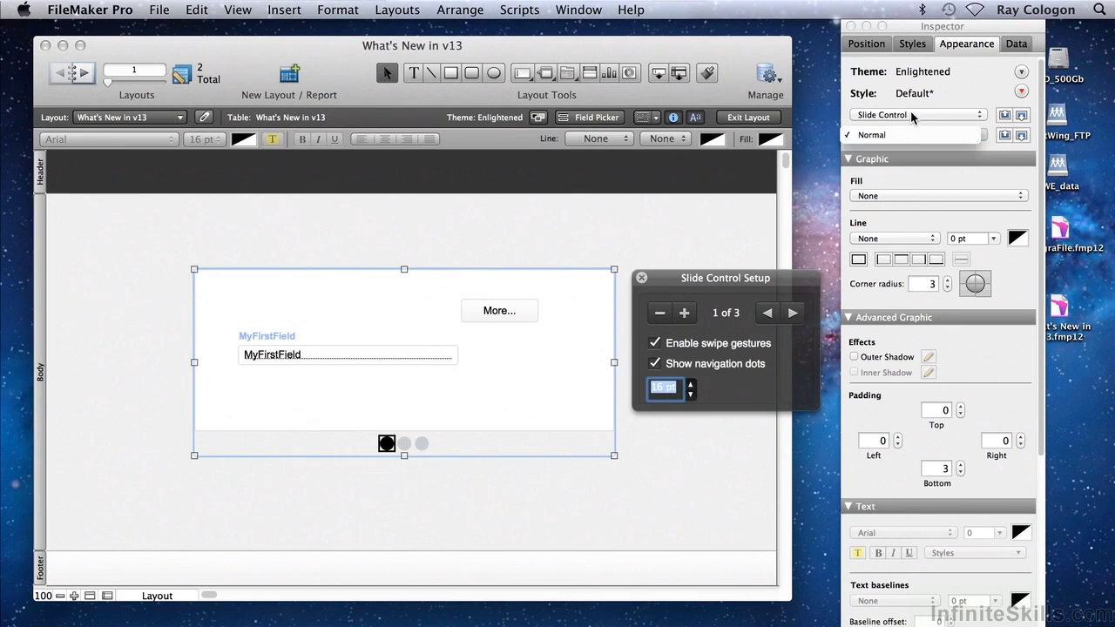
# Step: Style Slide Control: Dots in the Active state, then deselect by clicking empty layout space
pyautogui.click(905, 115)
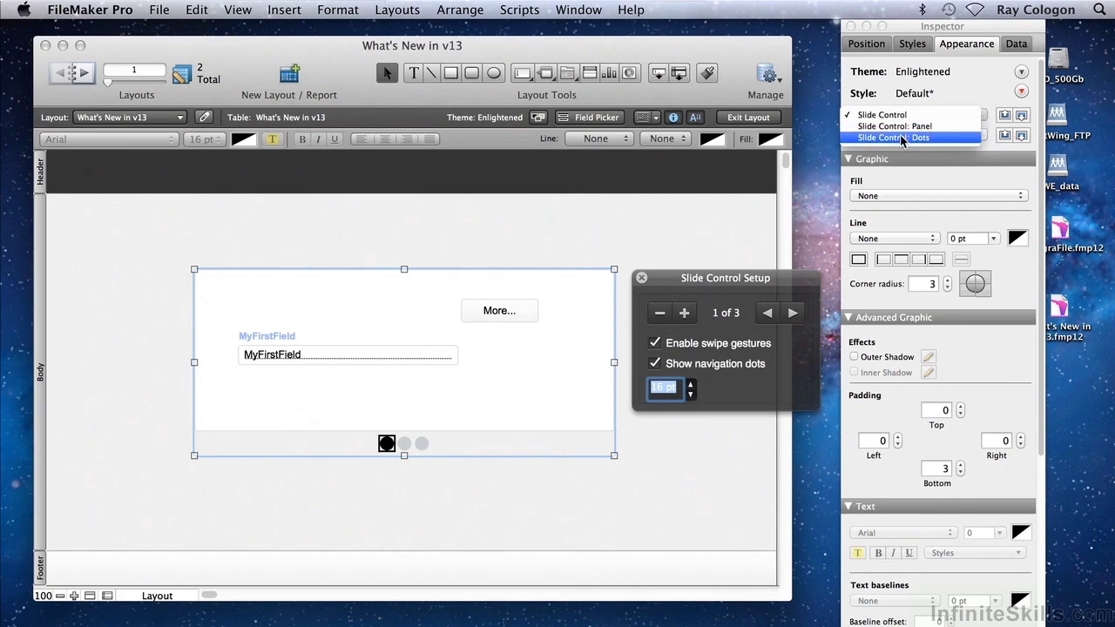
pyautogui.click(900, 137)
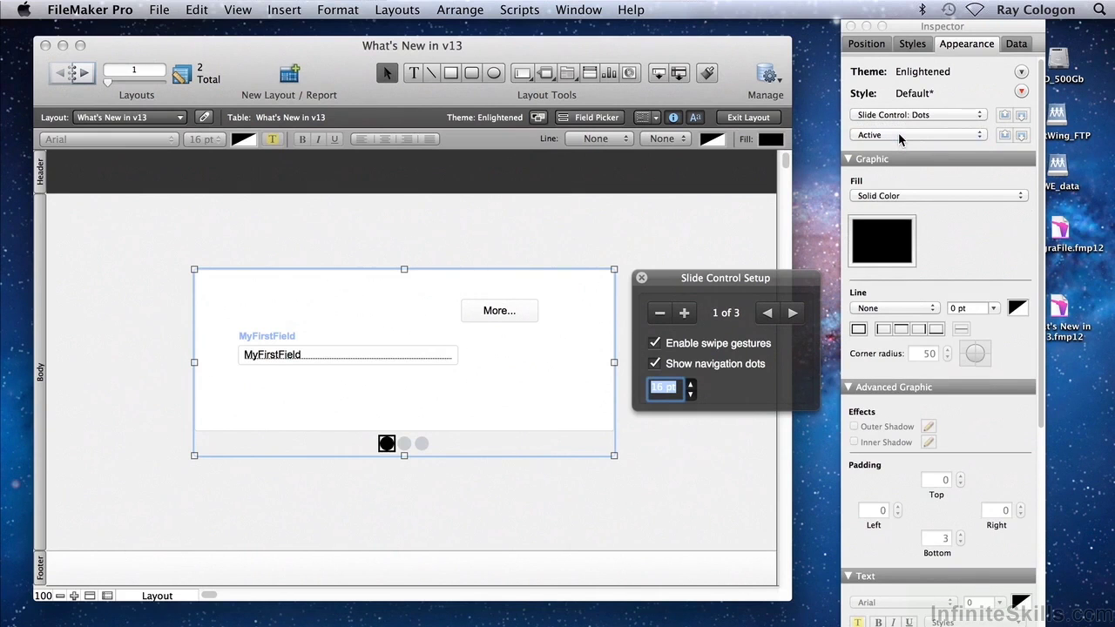
pyautogui.click(898, 134)
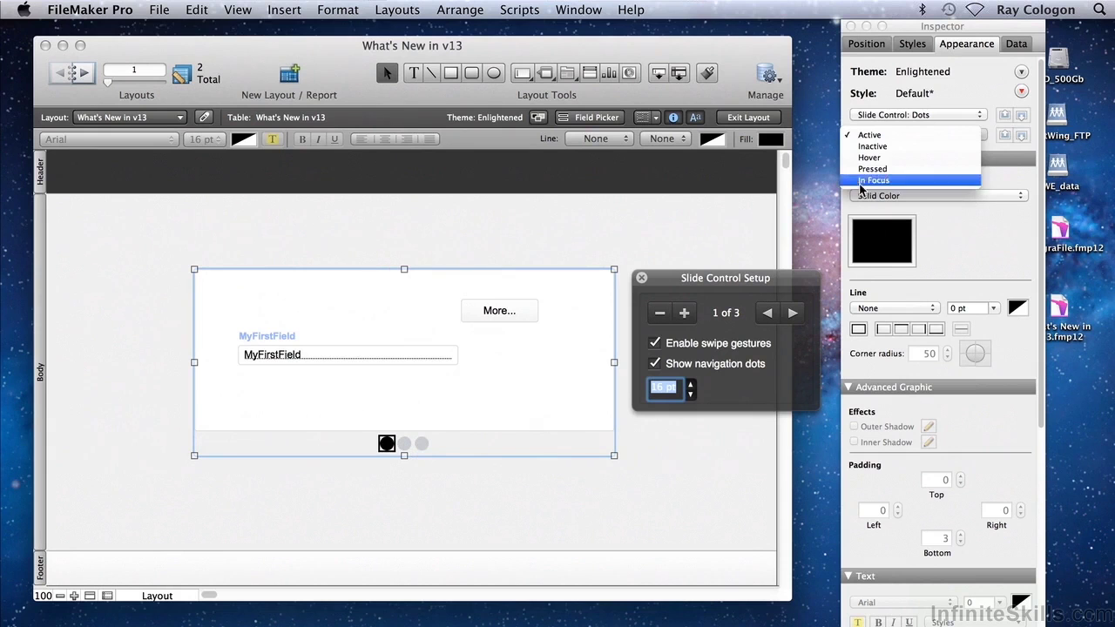
pyautogui.click(903, 136)
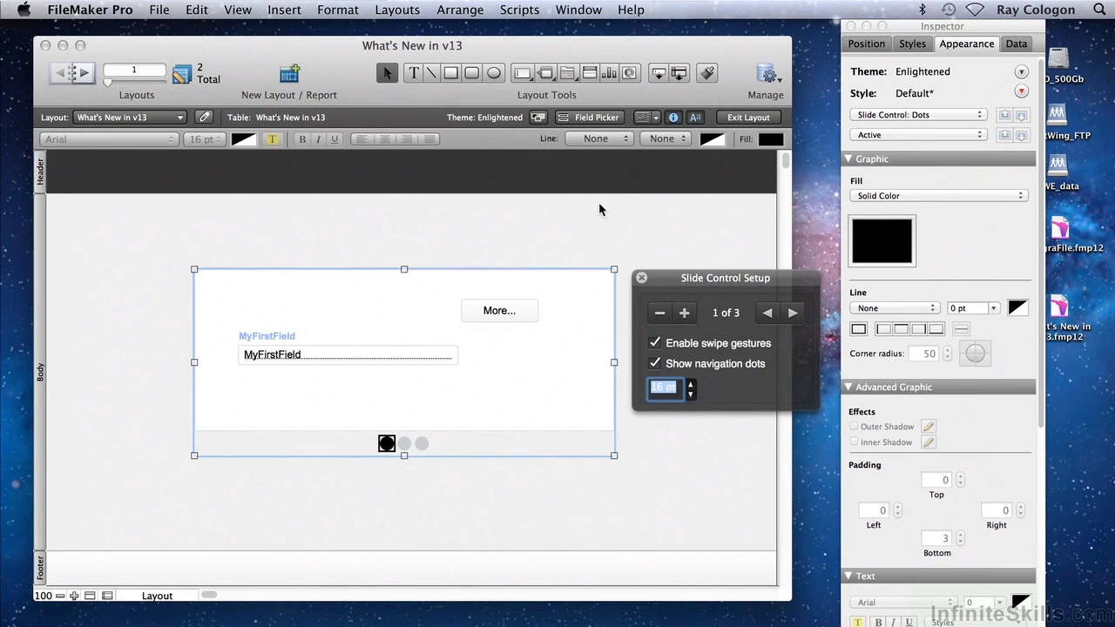
pyautogui.click(555, 228)
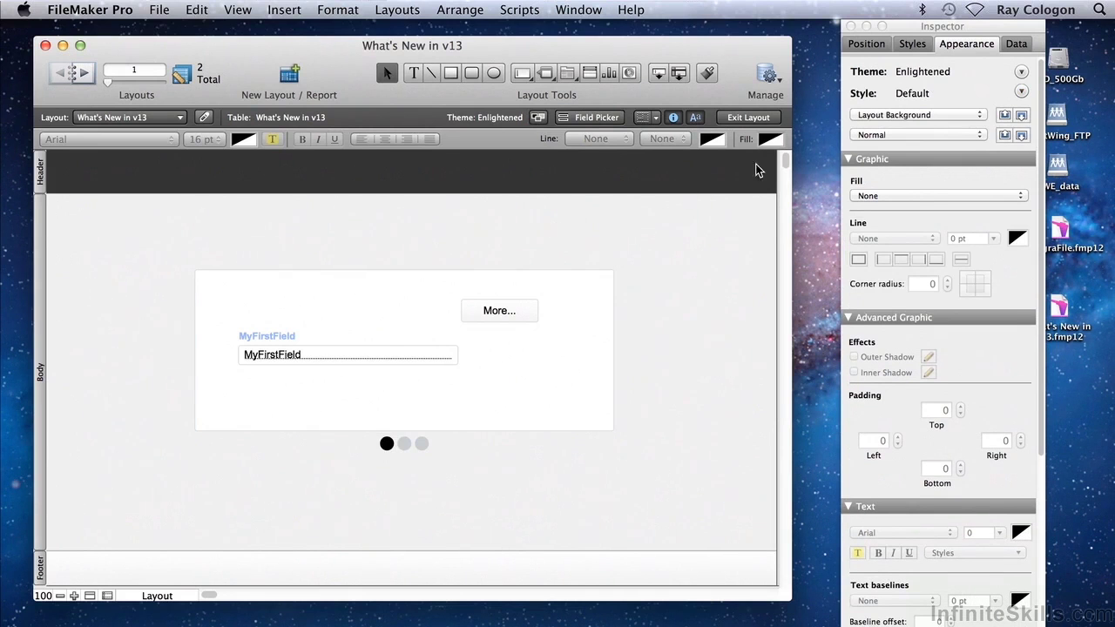
# Step: Set the Layout Background's Normal-state fill to Image, bringing up Insert Picture
pyautogui.click(887, 116)
pyautogui.click(887, 116)
pyautogui.click(878, 133)
pyautogui.click(879, 134)
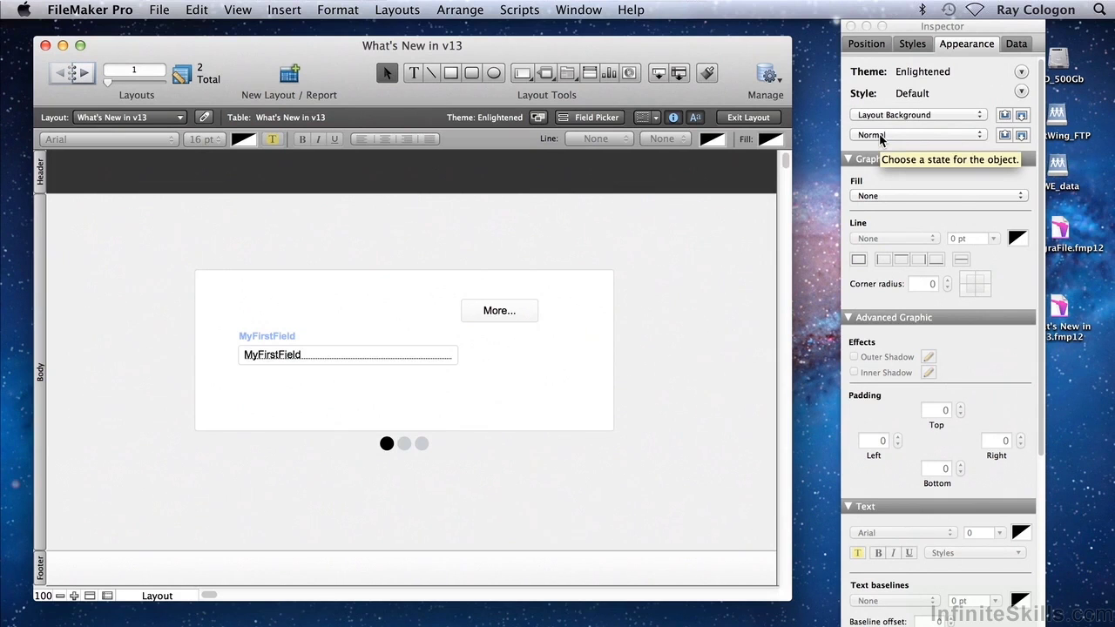
pyautogui.click(868, 197)
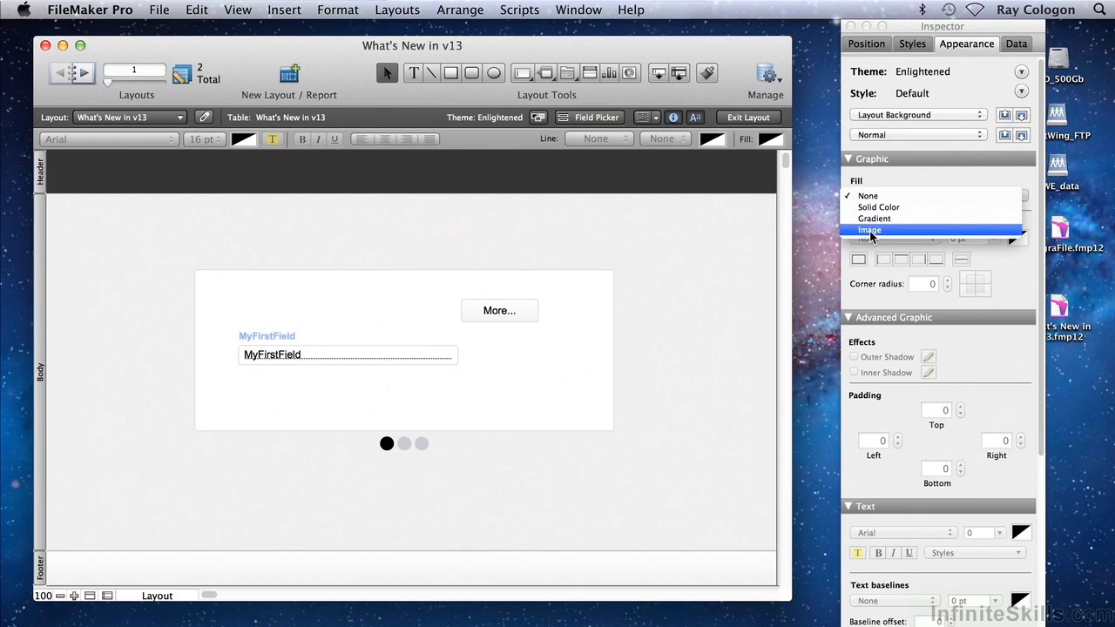
pyautogui.click(869, 230)
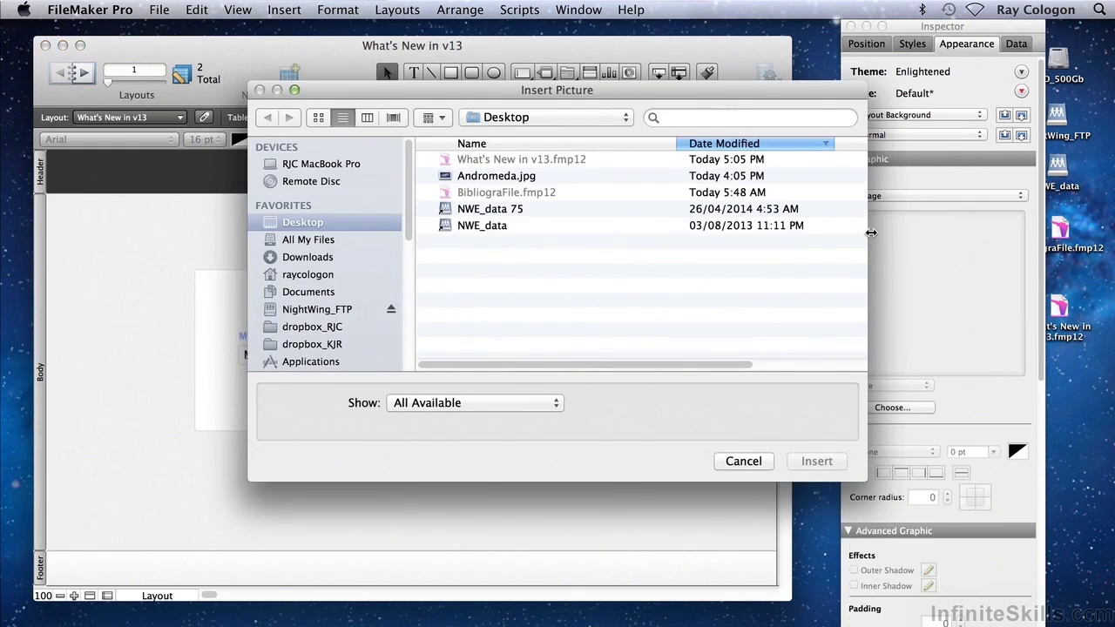
pyautogui.click(486, 177)
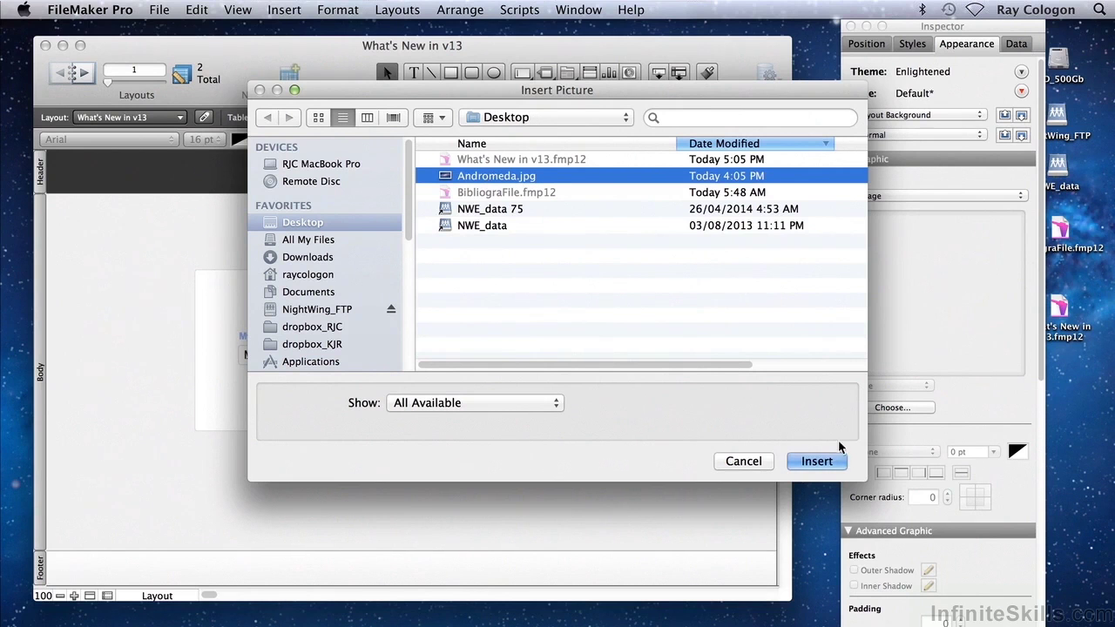
pyautogui.click(818, 463)
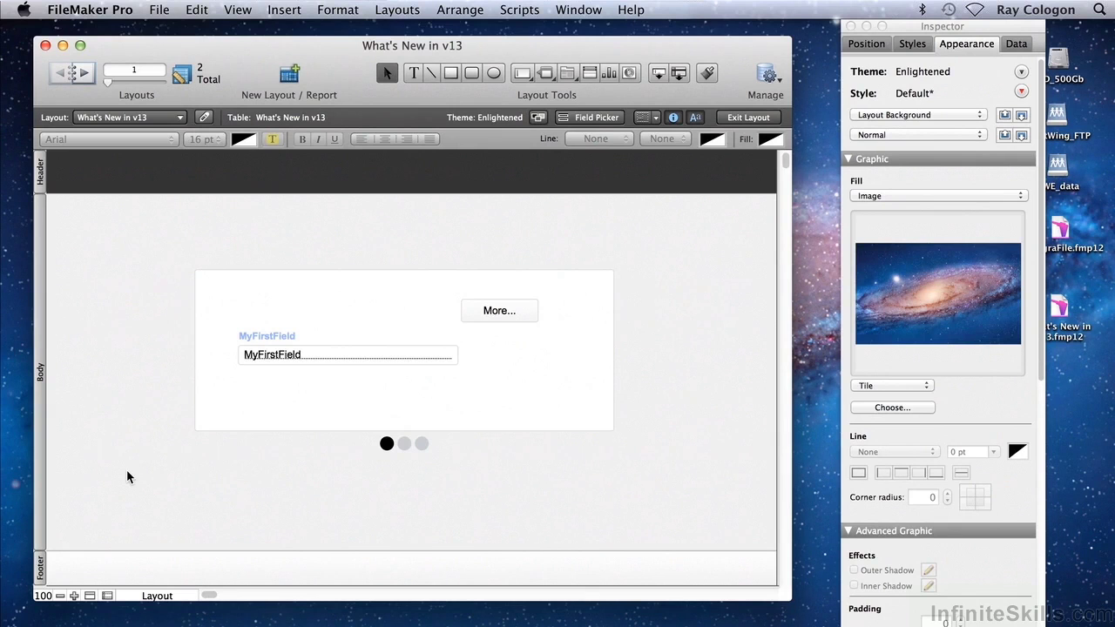
# Step: Lower the Body and Header fill opacity so the galaxy background shows through
pyautogui.click(39, 411)
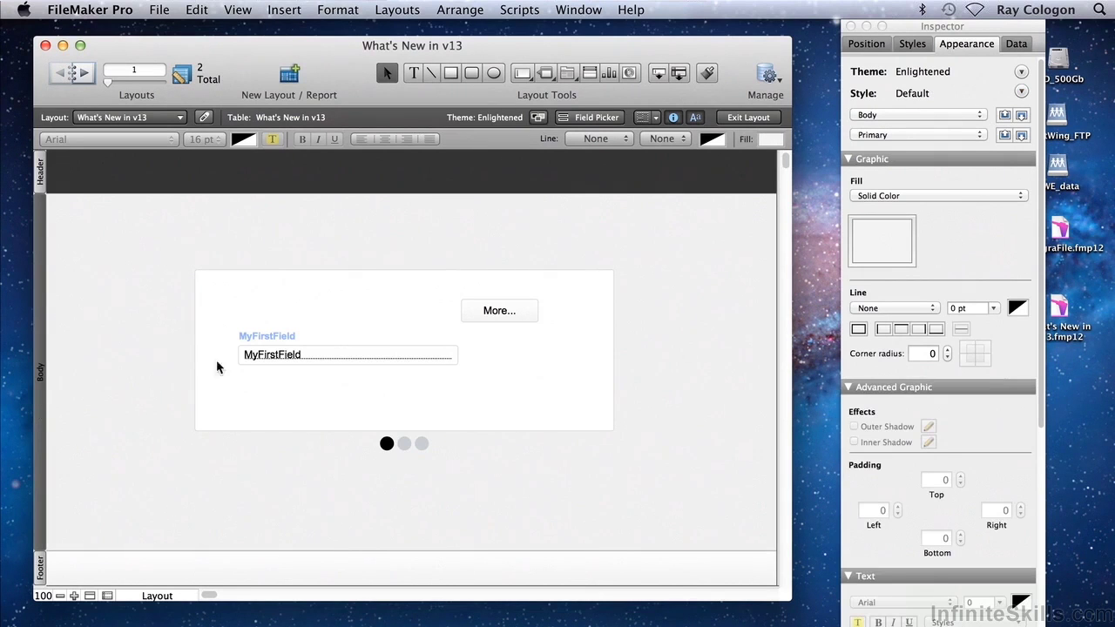
pyautogui.click(880, 242)
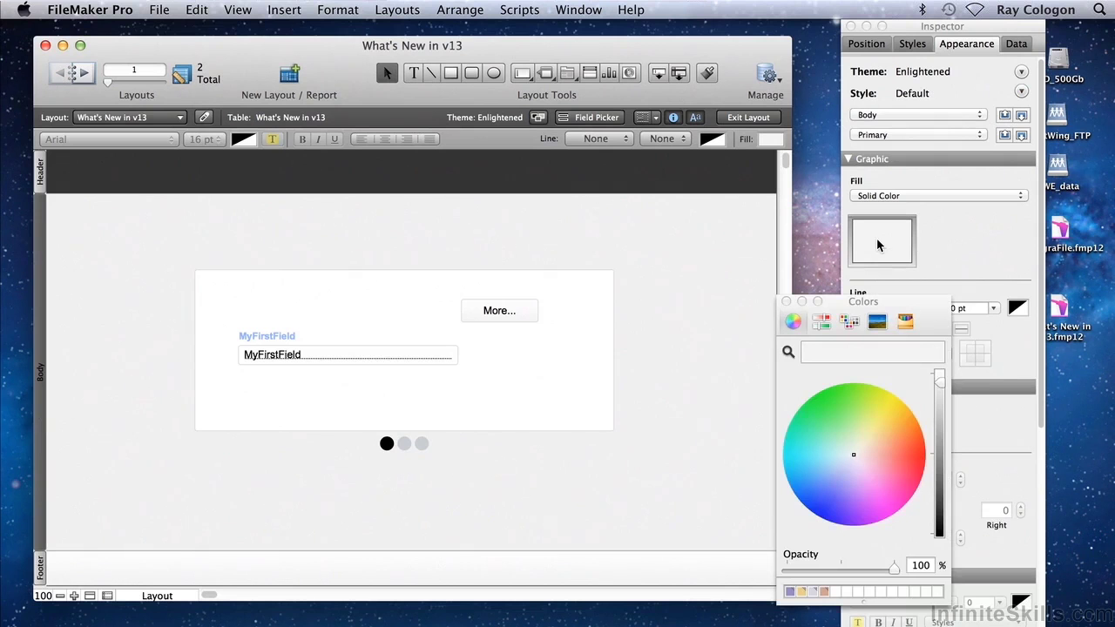
pyautogui.moveTo(892, 567); pyautogui.dragTo(831, 569)
pyautogui.click(785, 301)
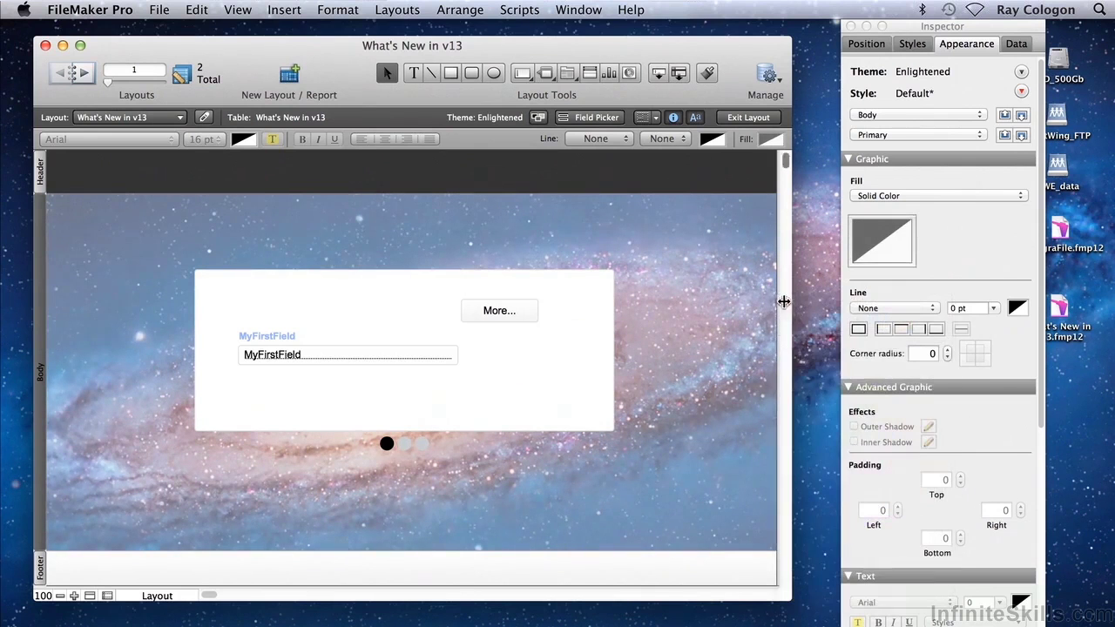
pyautogui.click(42, 174)
pyautogui.click(882, 243)
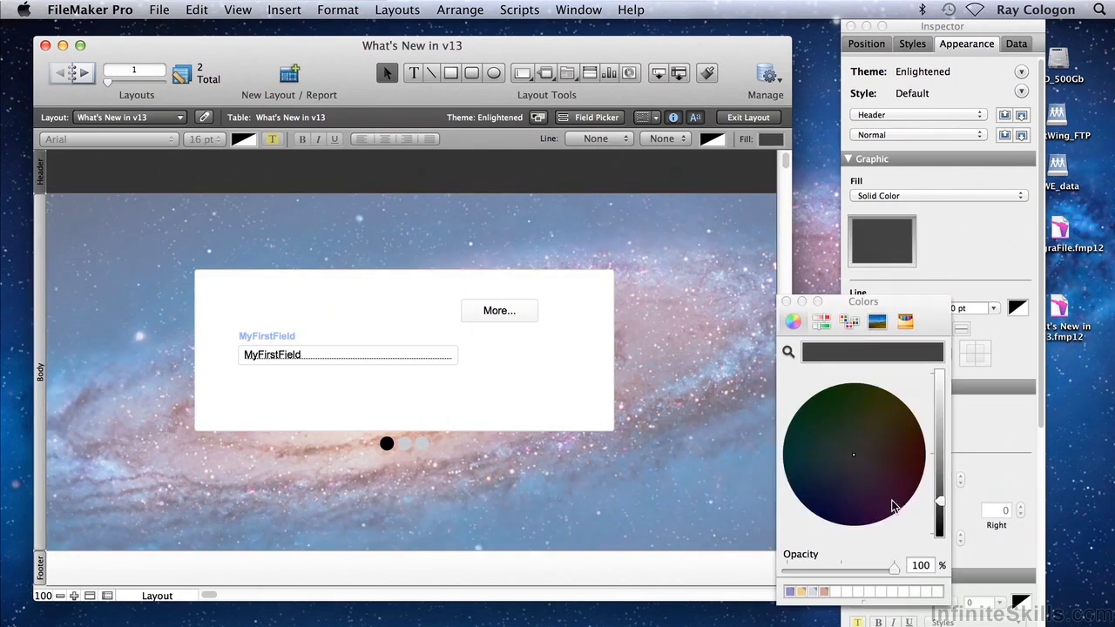
pyautogui.moveTo(896, 567); pyautogui.dragTo(844, 566)
# Step: Replace the Footer's gradient with a light blue solid fill at 61% opacity
pyautogui.click(39, 568)
pyautogui.click(889, 195)
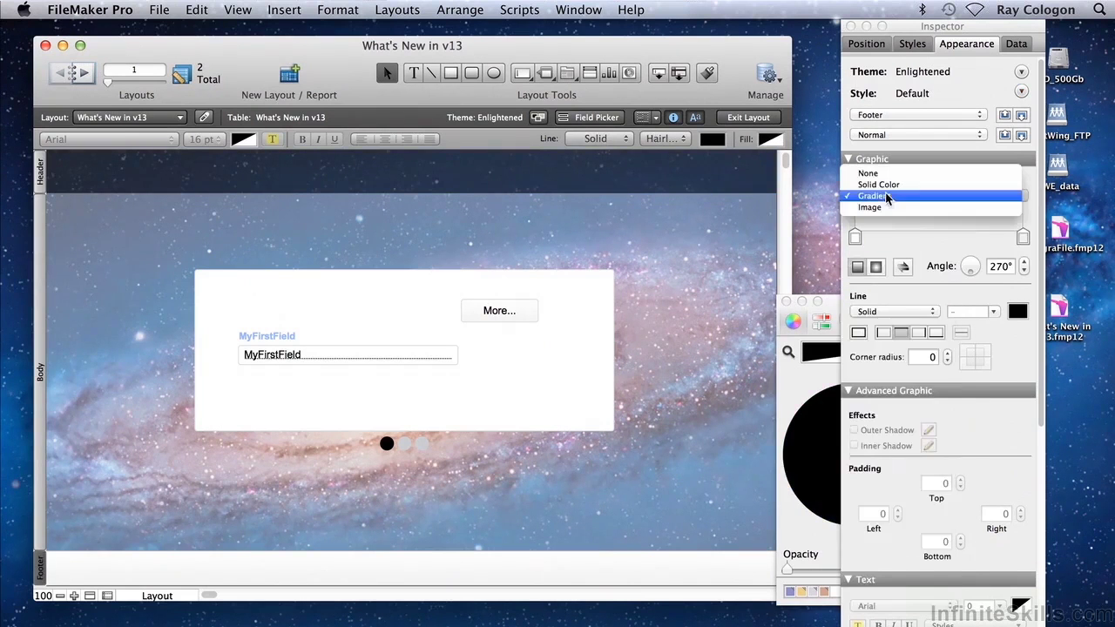
pyautogui.click(875, 174)
pyautogui.click(884, 197)
pyautogui.click(877, 207)
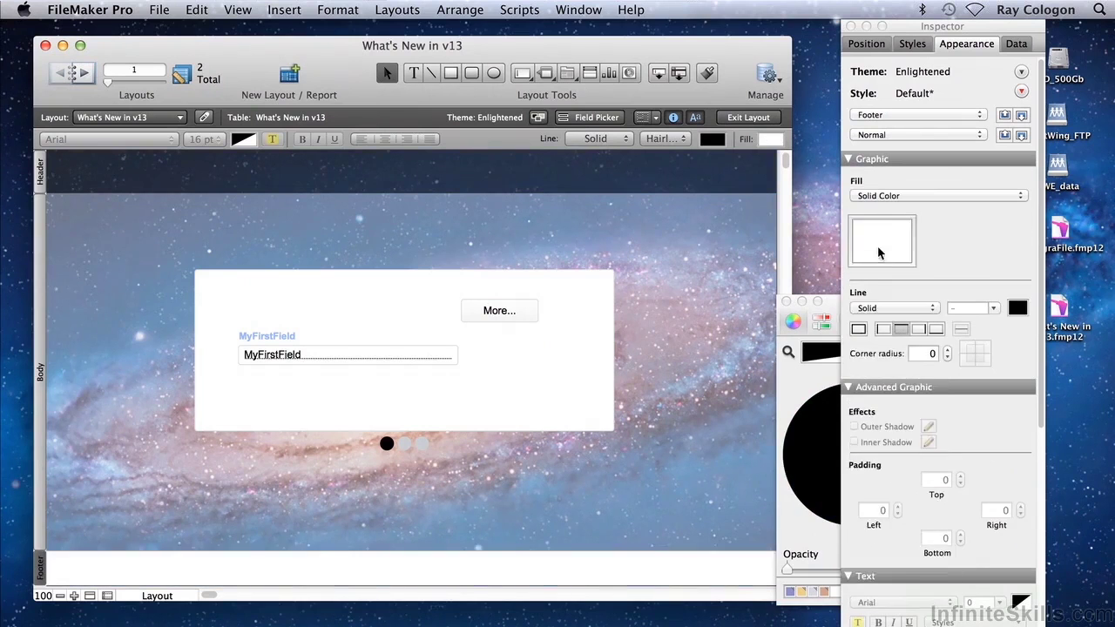
pyautogui.click(876, 251)
pyautogui.click(844, 463)
pyautogui.click(858, 567)
pyautogui.moveTo(859, 567); pyautogui.dragTo(845, 566)
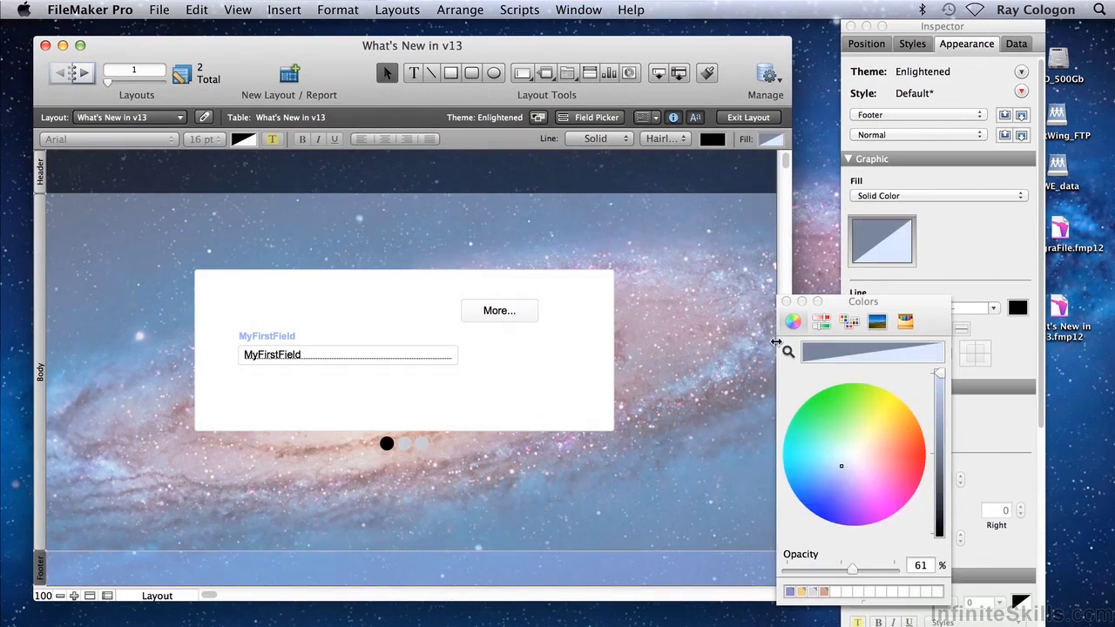
pyautogui.click(785, 302)
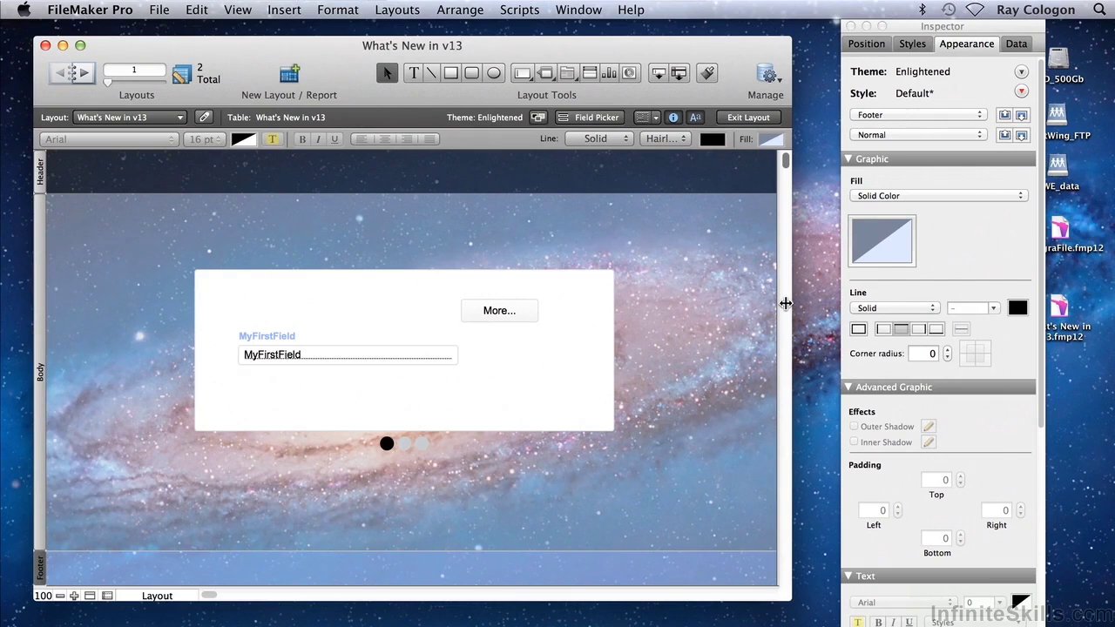
pyautogui.press('Tab')
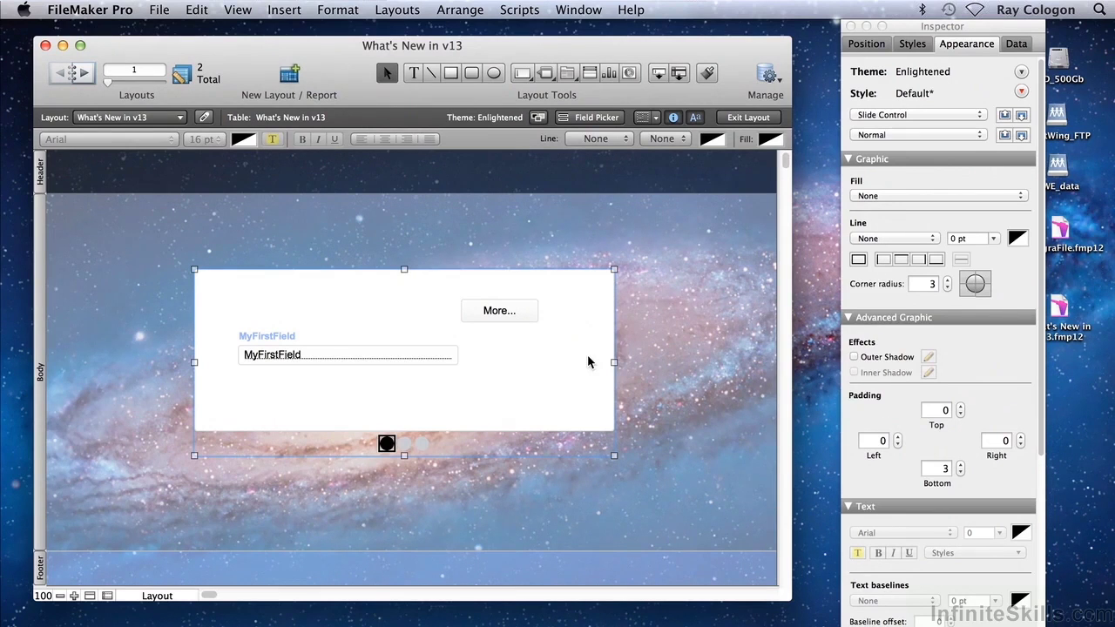
# Step: Enable the slide control's outer shadow with horizontal offset 7 and vertical offset 10
pyautogui.click(854, 357)
pyautogui.click(928, 357)
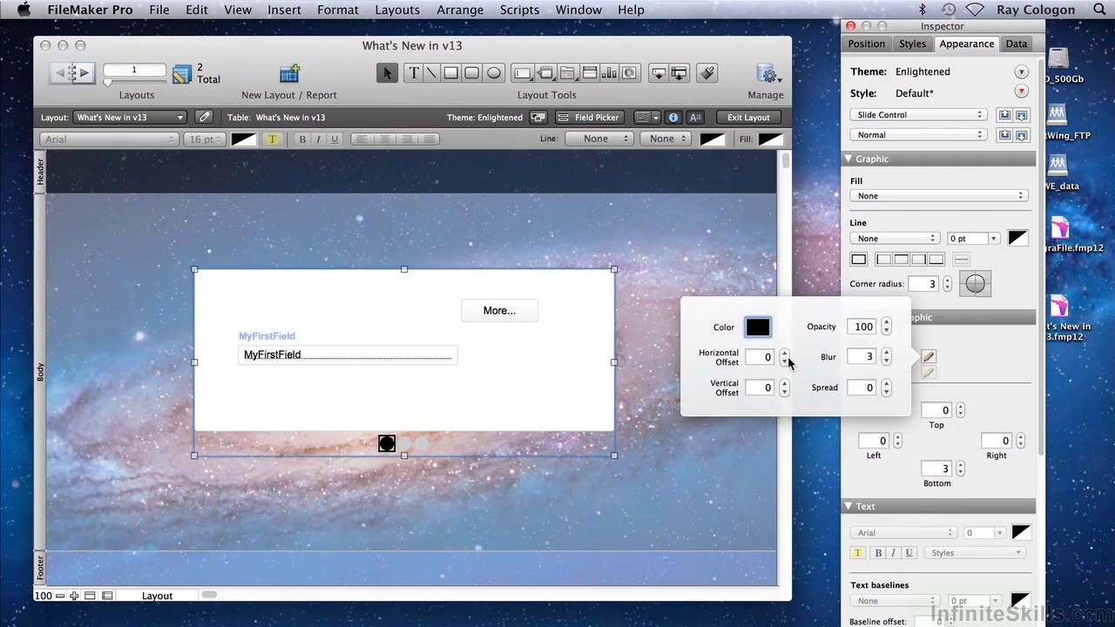
pyautogui.click(784, 352)
pyautogui.click(784, 353)
pyautogui.click(783, 352)
pyautogui.click(783, 353)
pyautogui.click(784, 352)
pyautogui.click(784, 384)
pyautogui.click(783, 384)
pyautogui.click(783, 384)
pyautogui.click(784, 384)
pyautogui.click(784, 384)
pyautogui.click(784, 384)
pyautogui.click(783, 384)
pyautogui.click(784, 384)
pyautogui.click(783, 384)
pyautogui.click(783, 384)
pyautogui.click(783, 353)
pyautogui.click(784, 352)
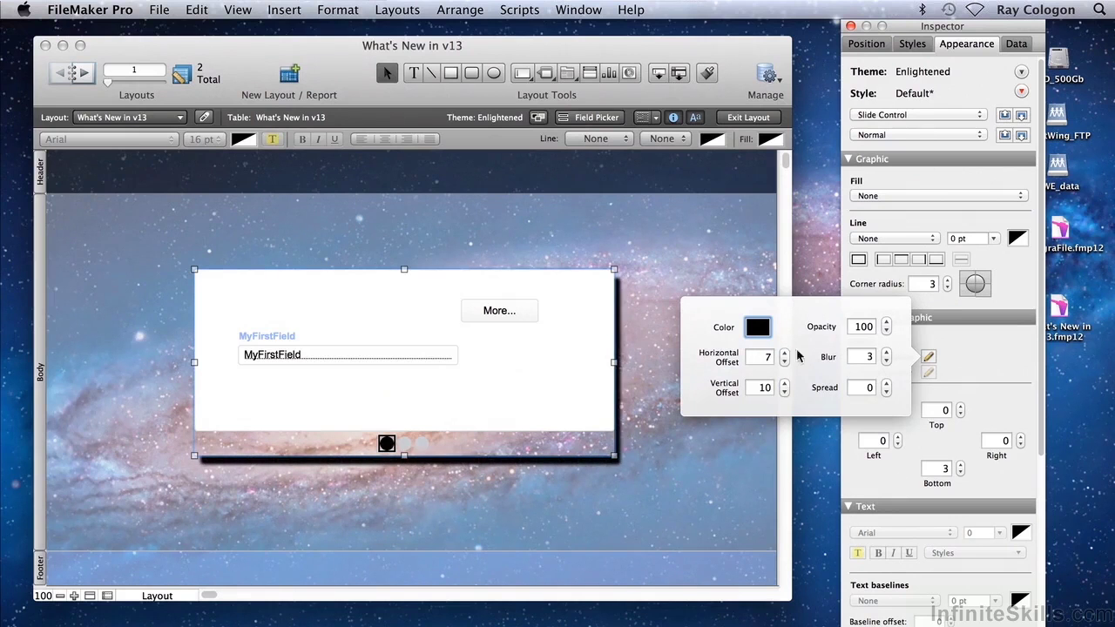
# Step: Make the outer shadow dark blue at 40% opacity with blur 4
pyautogui.click(758, 326)
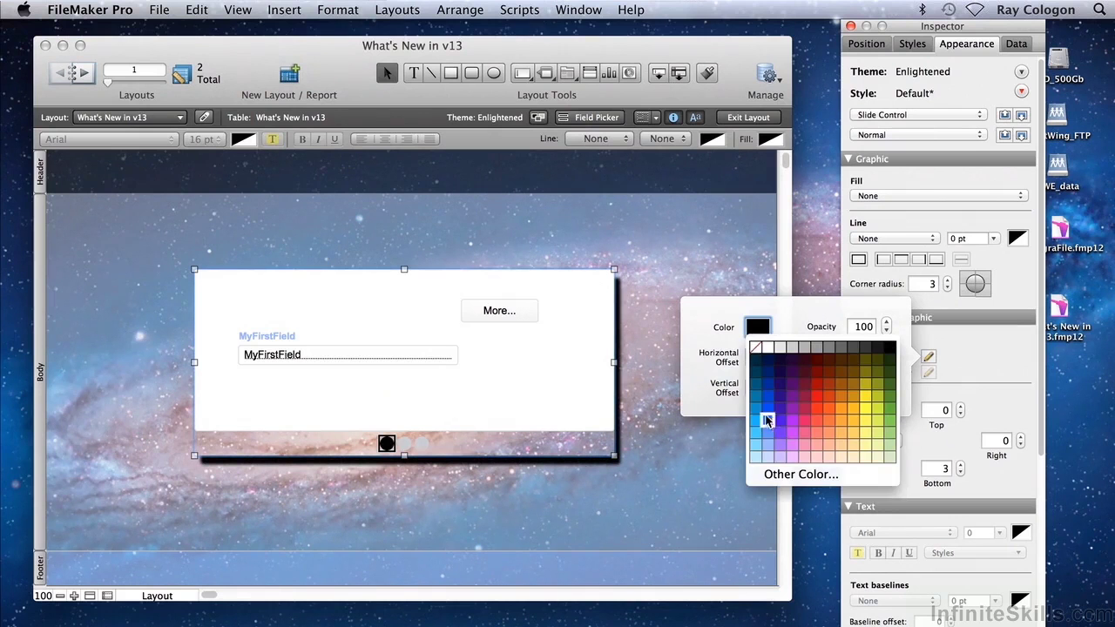
pyautogui.click(767, 399)
pyautogui.moveTo(885, 332); pyautogui.dragTo(885, 332)
pyautogui.click(887, 353)
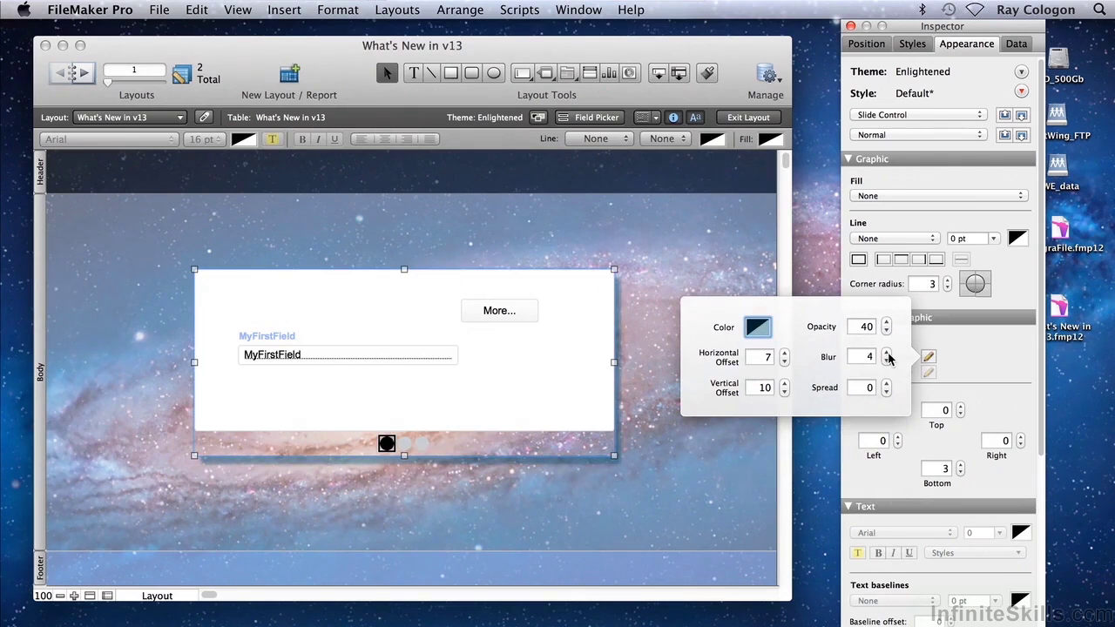
pyautogui.click(886, 383)
pyautogui.click(978, 347)
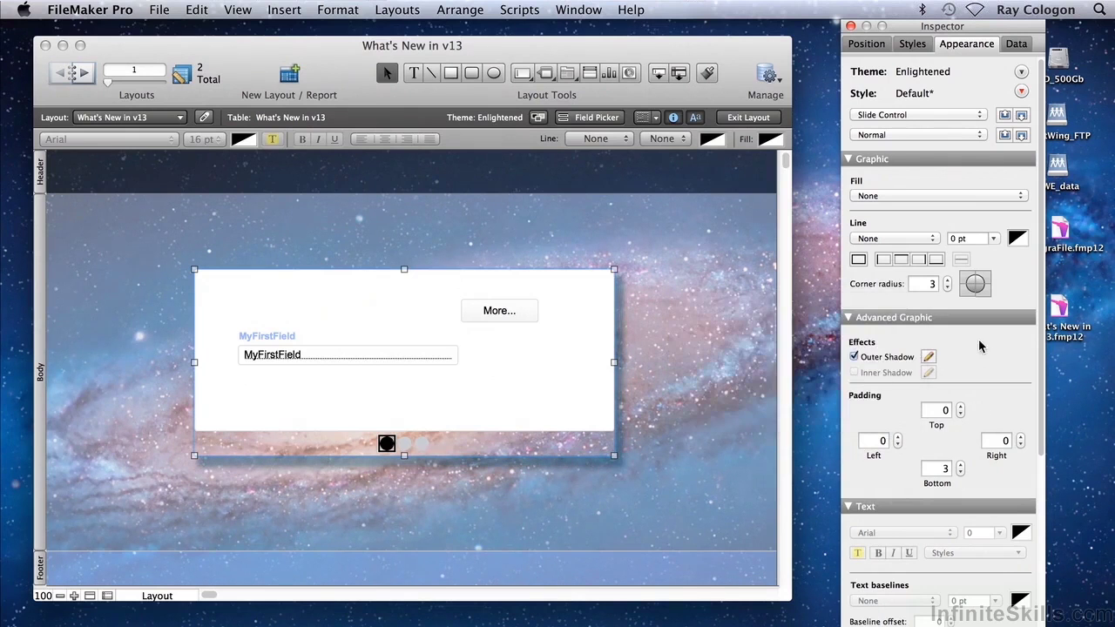
pyautogui.press('super+b')
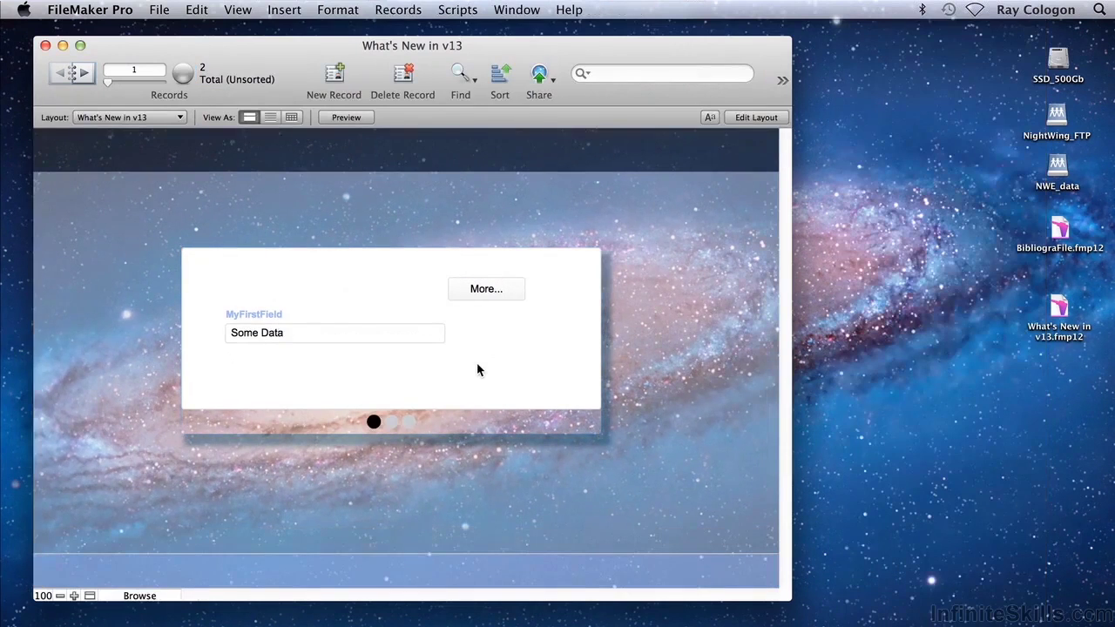
pyautogui.press('super+l')
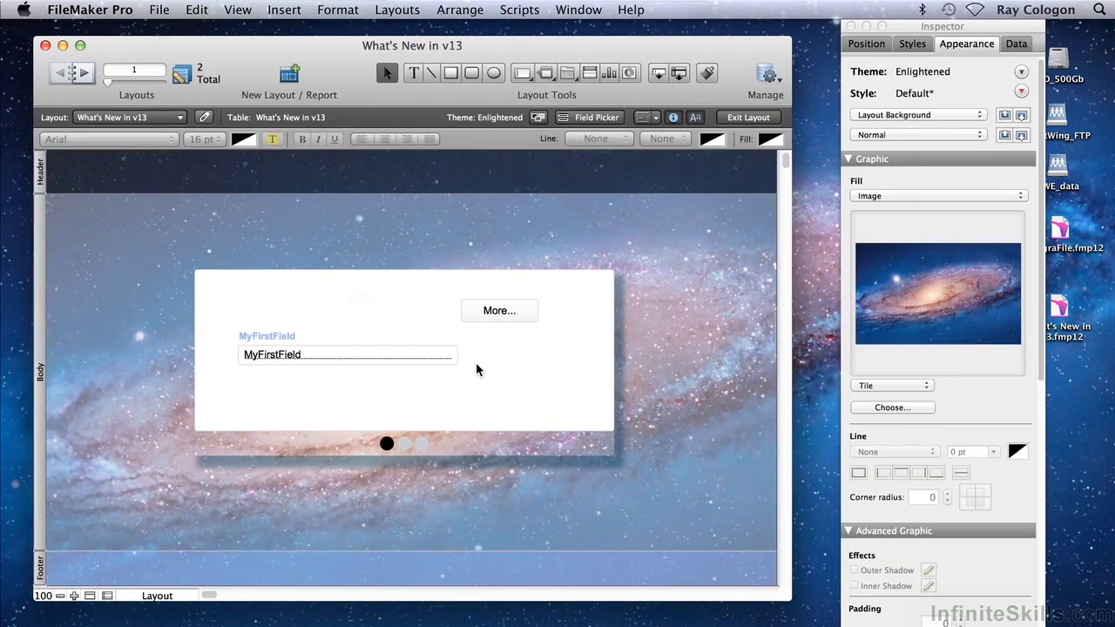
pyautogui.scroll(-5, 944, 424)
pyautogui.scroll(-5, 943, 420)
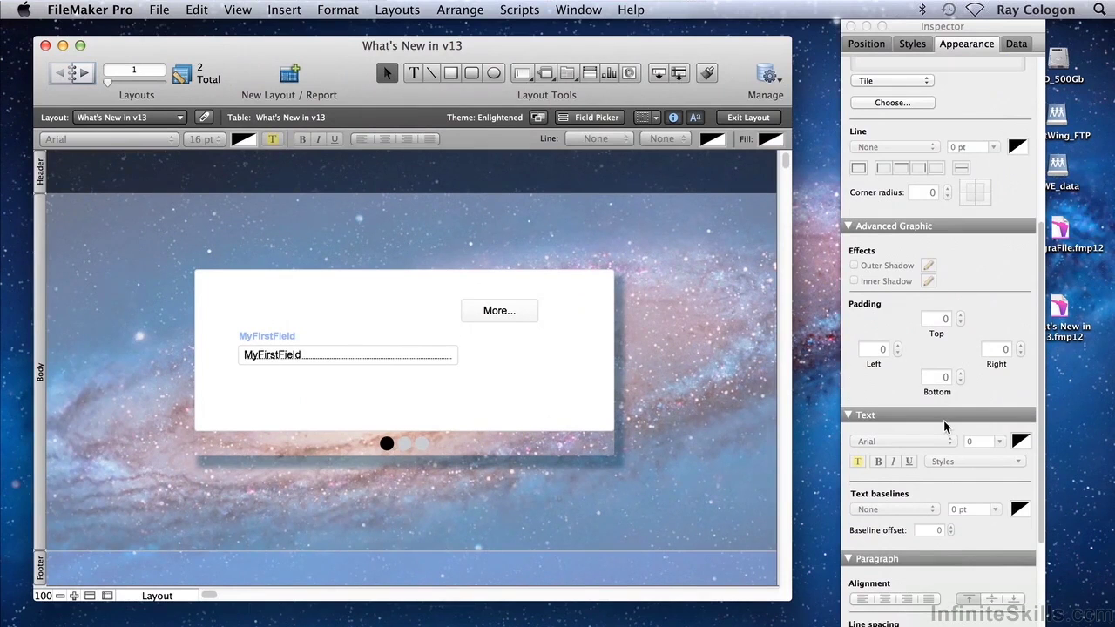
pyautogui.click(389, 357)
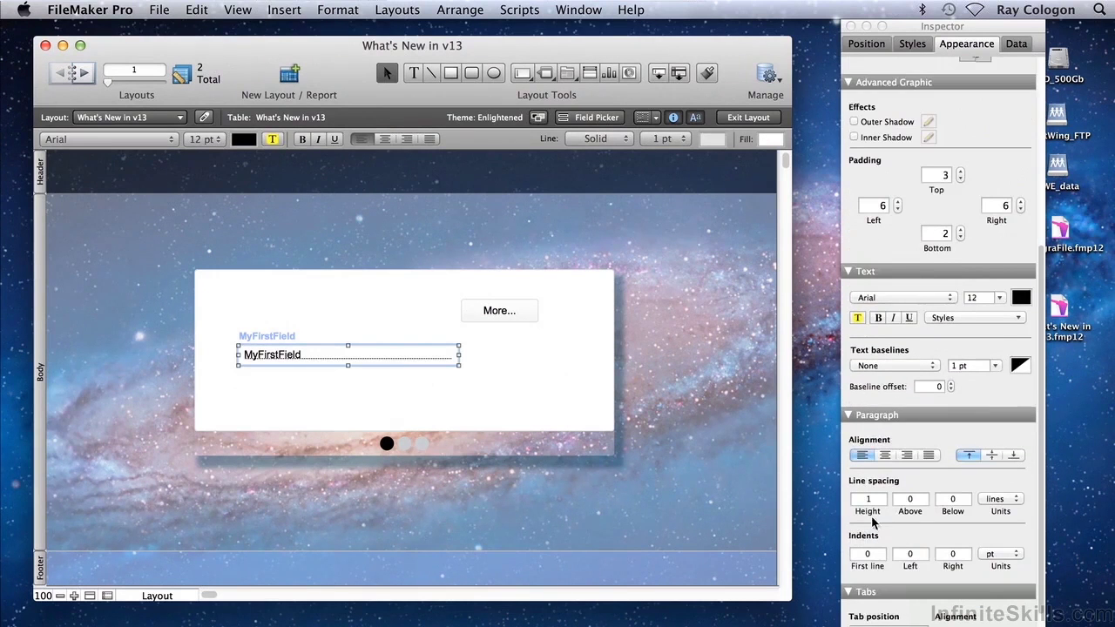
pyautogui.scroll(-3, 856, 512)
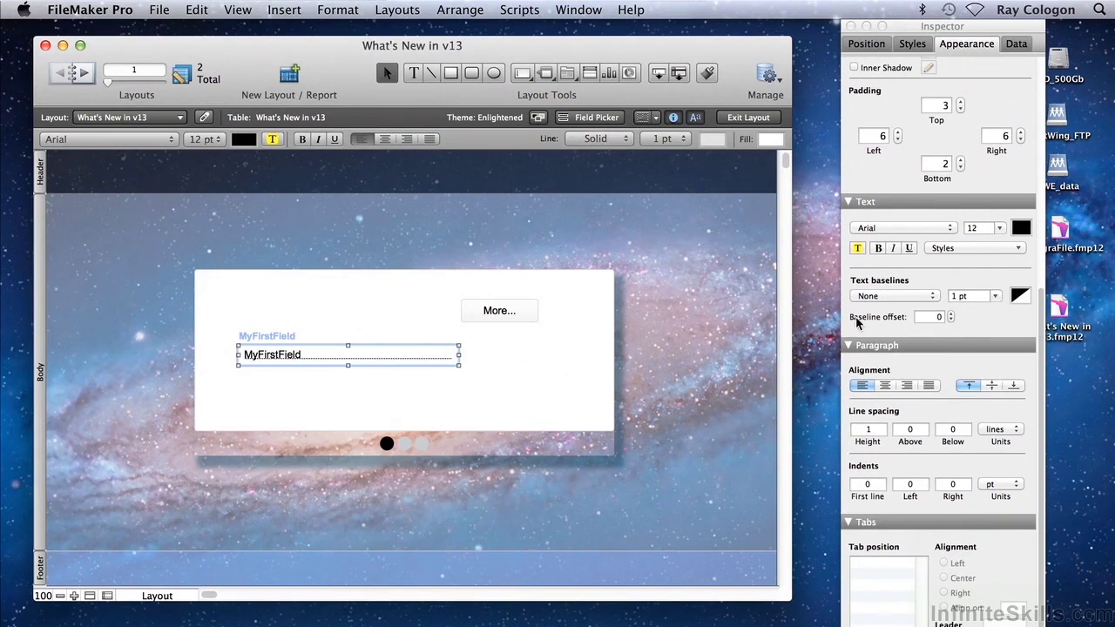
pyautogui.click(932, 296)
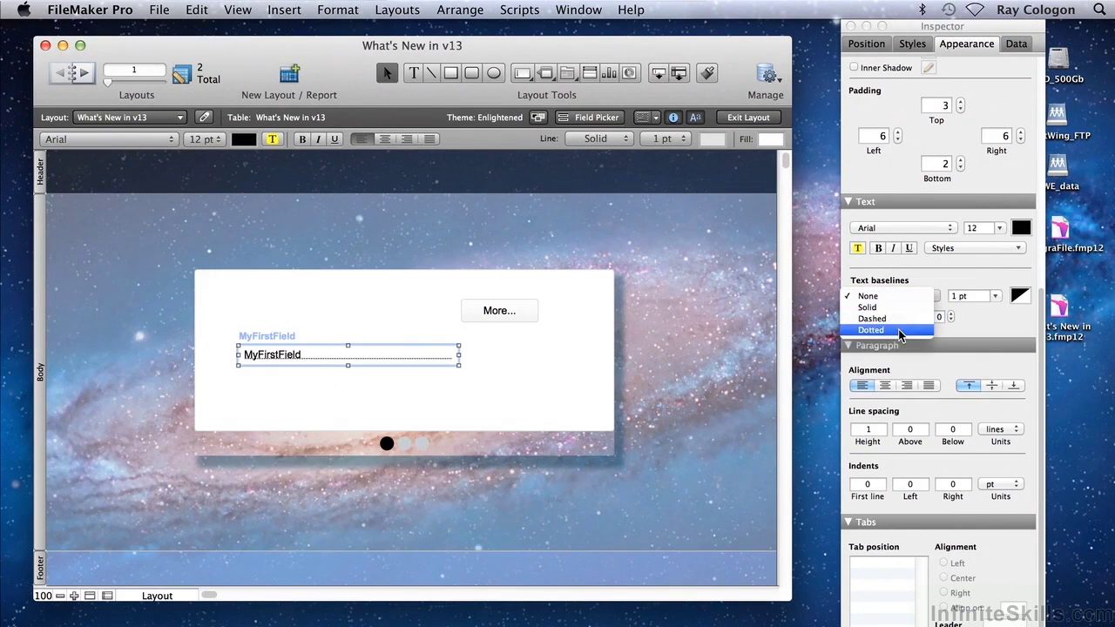
pyautogui.click(1012, 326)
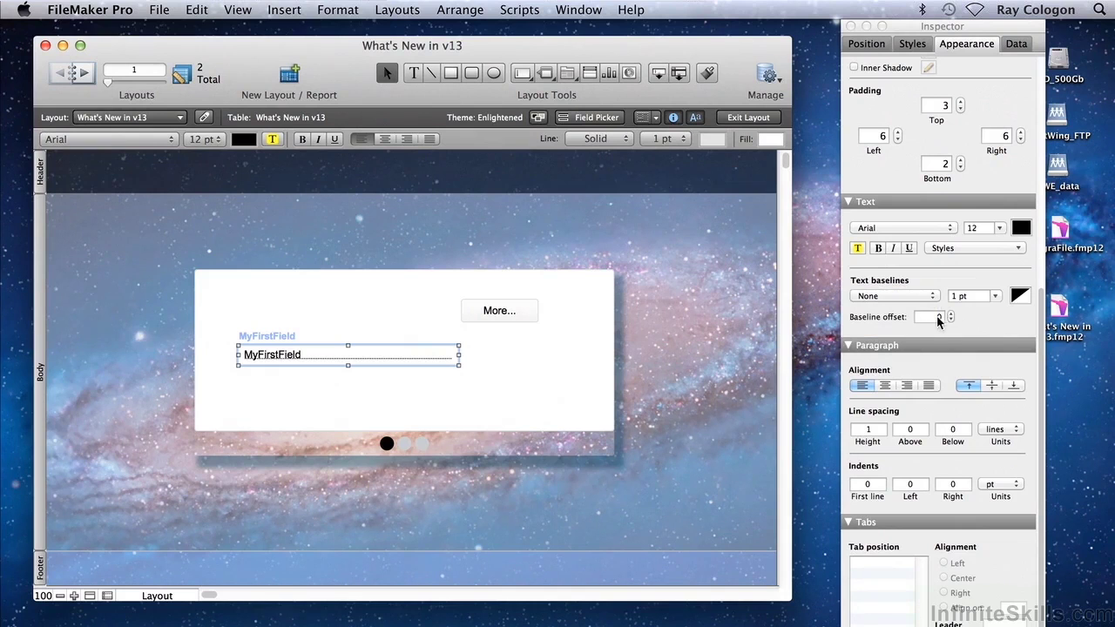